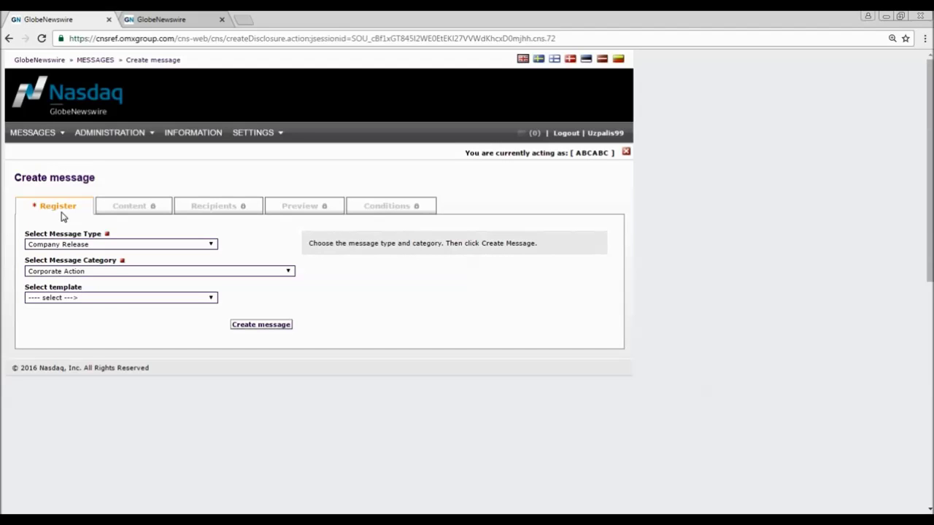
- Set the new message's type to Company Release and its category to Company Announcement, leaving the template unselected
click(102, 246)
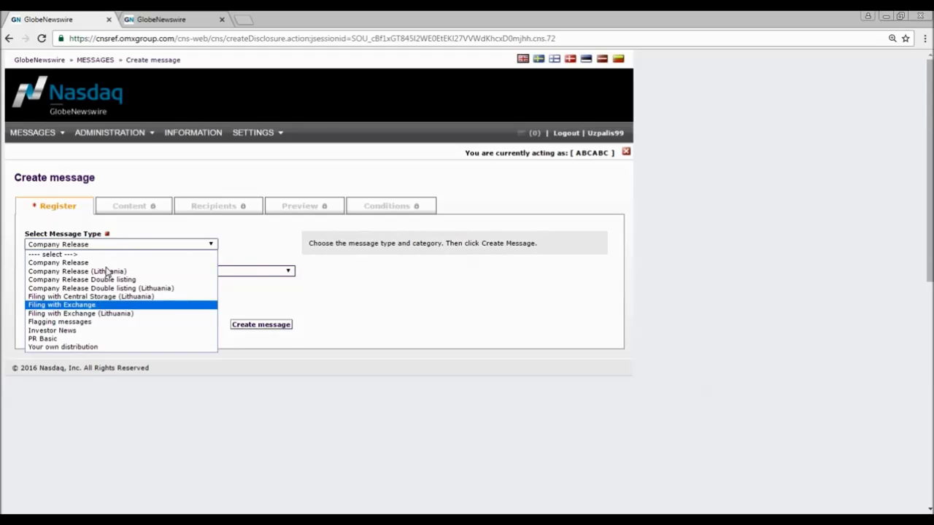
click(108, 264)
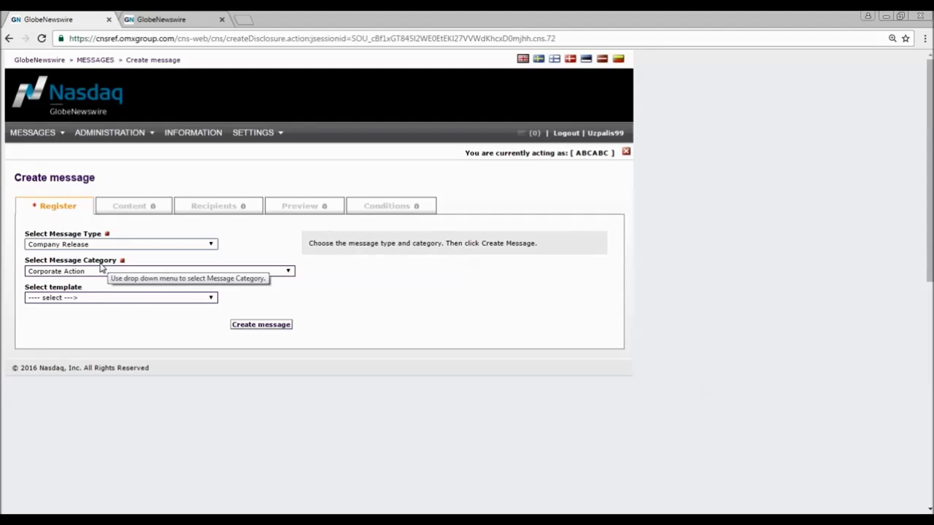
click(93, 273)
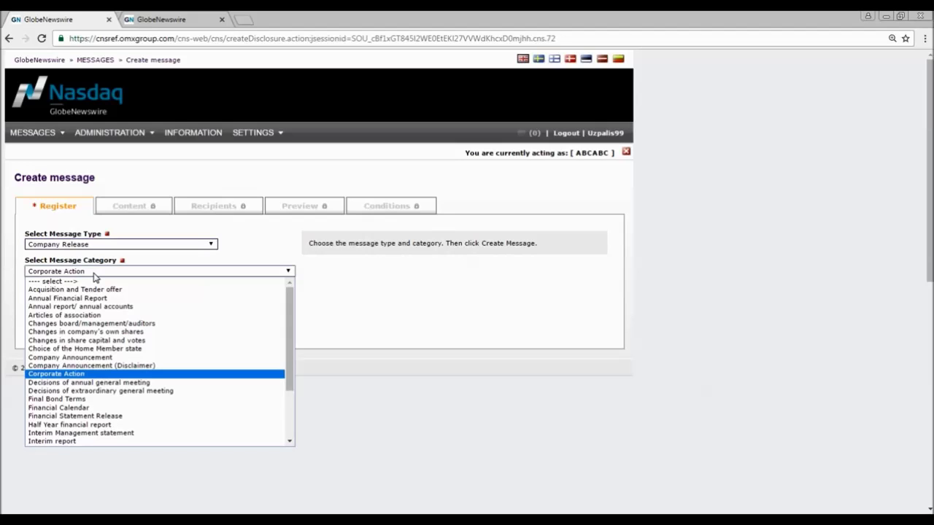
click(79, 357)
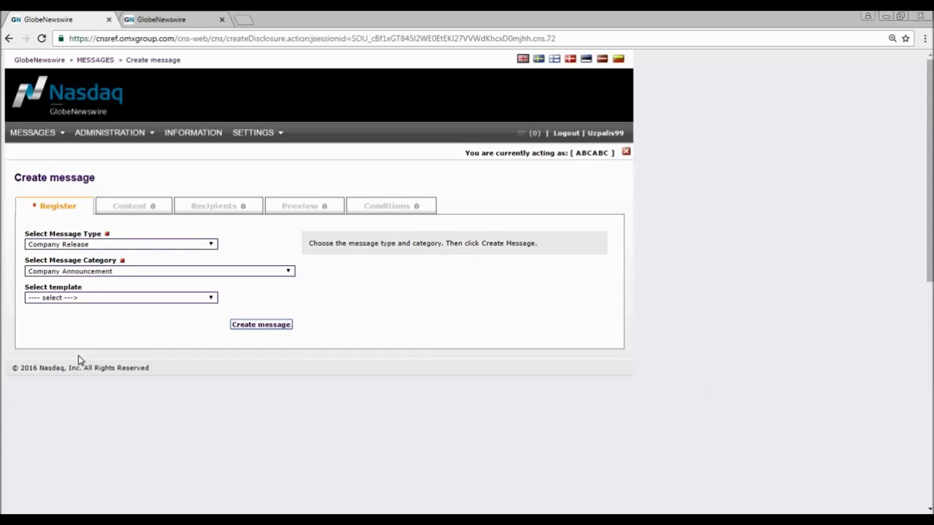
click(119, 299)
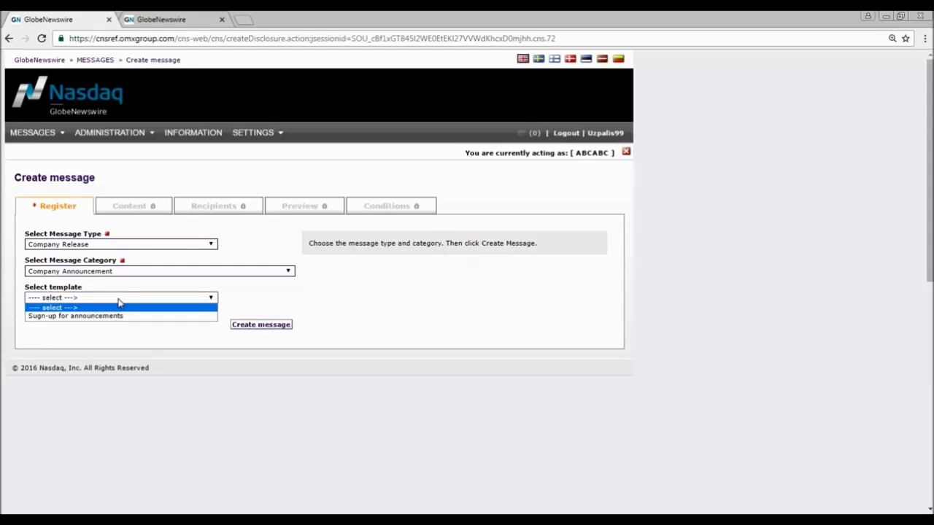
click(118, 299)
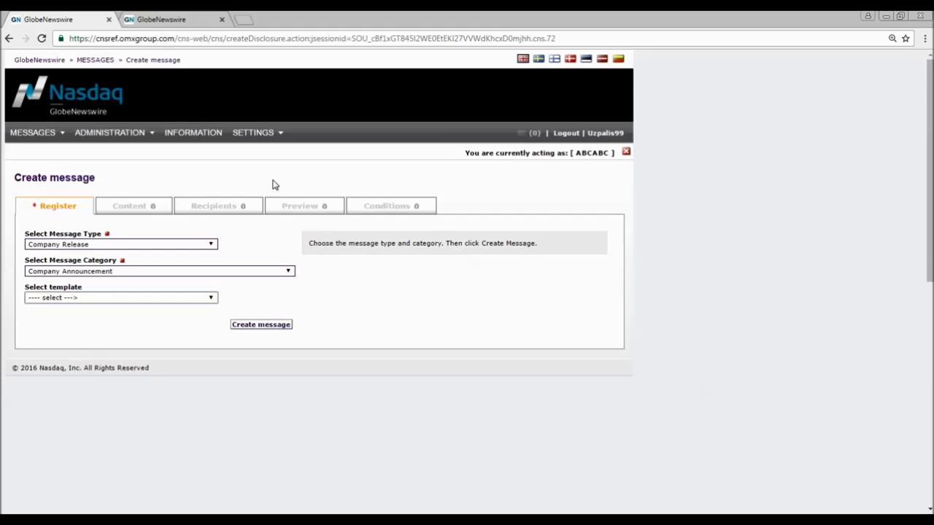
- Switch to the already created message, change its category to Corporate Action, and save the change while proceeding to its content
click(181, 19)
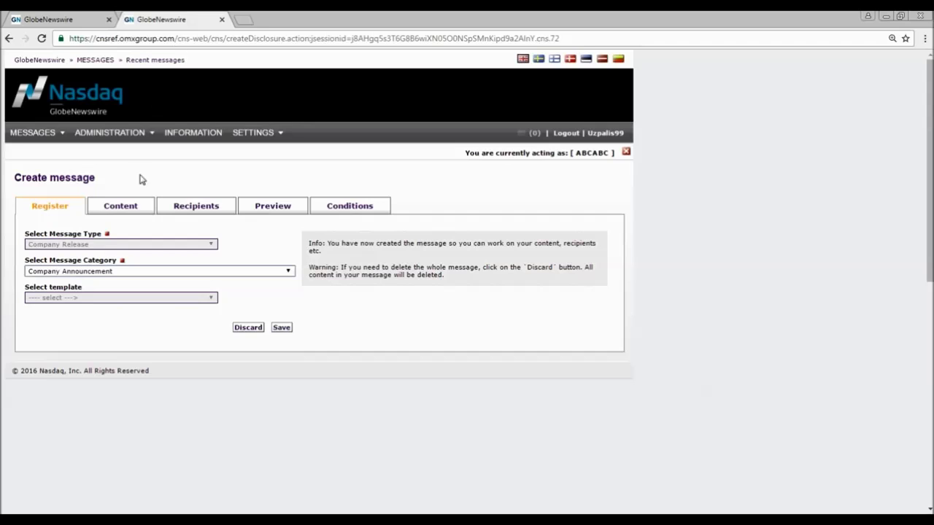
click(125, 271)
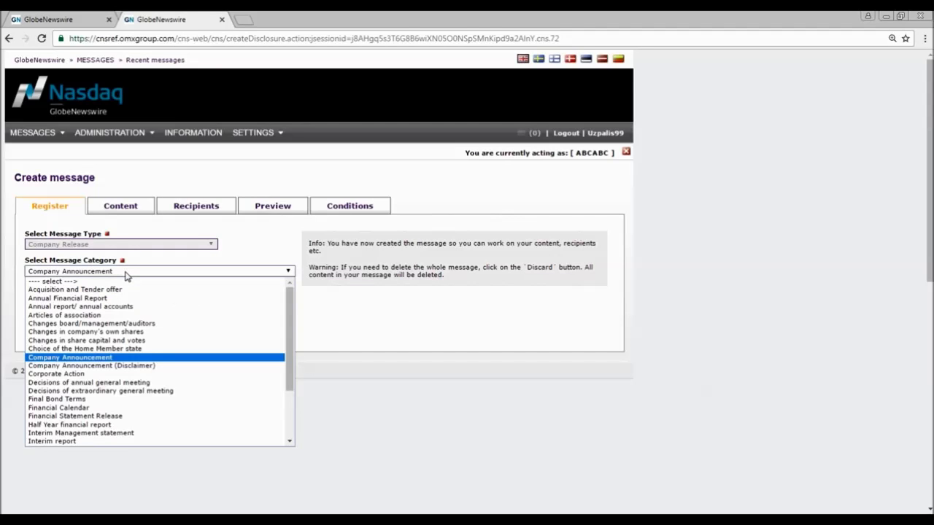
click(86, 377)
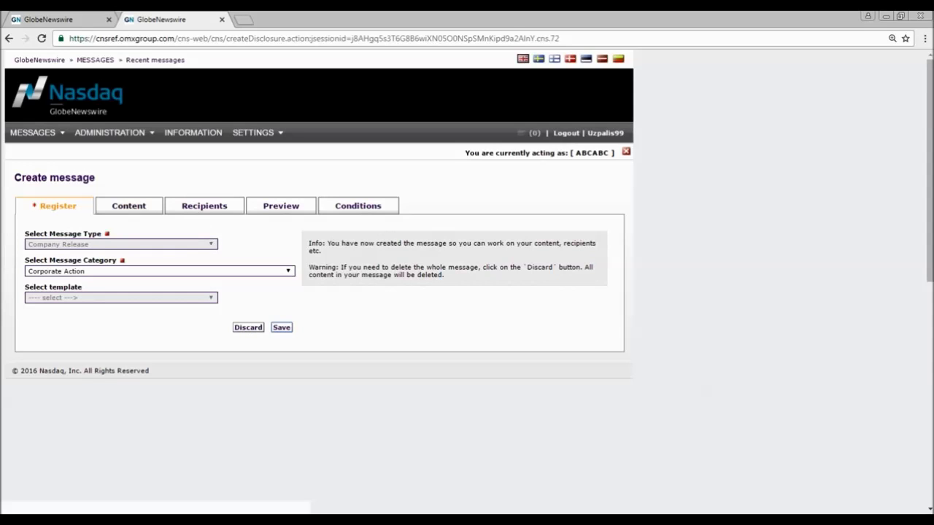
click(130, 207)
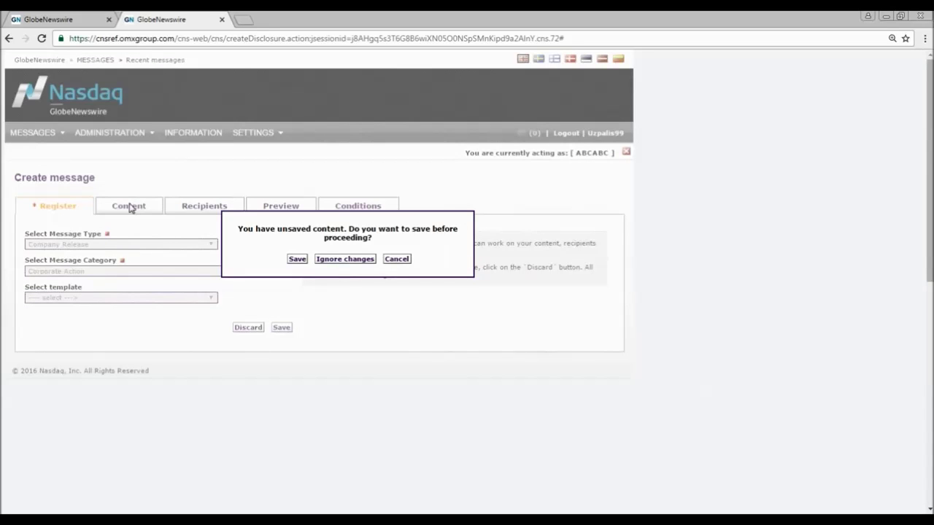
click(296, 262)
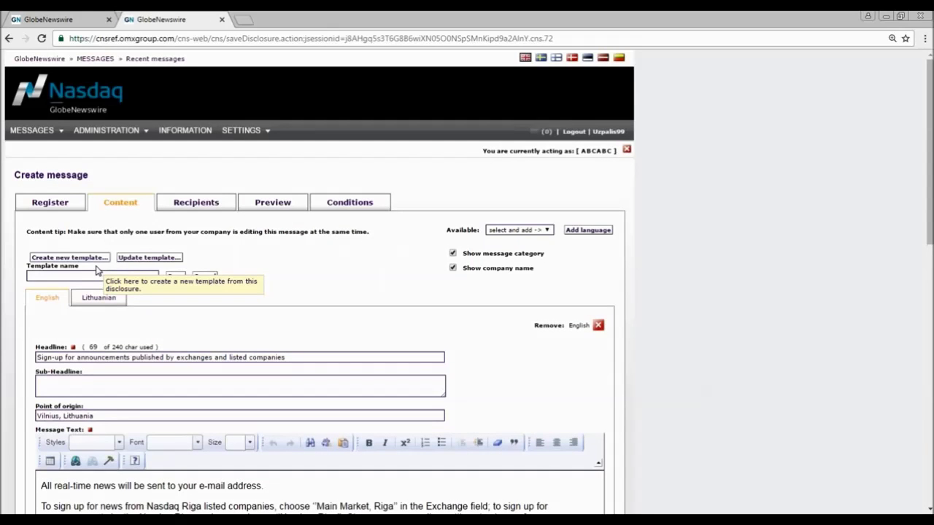
click(58, 275)
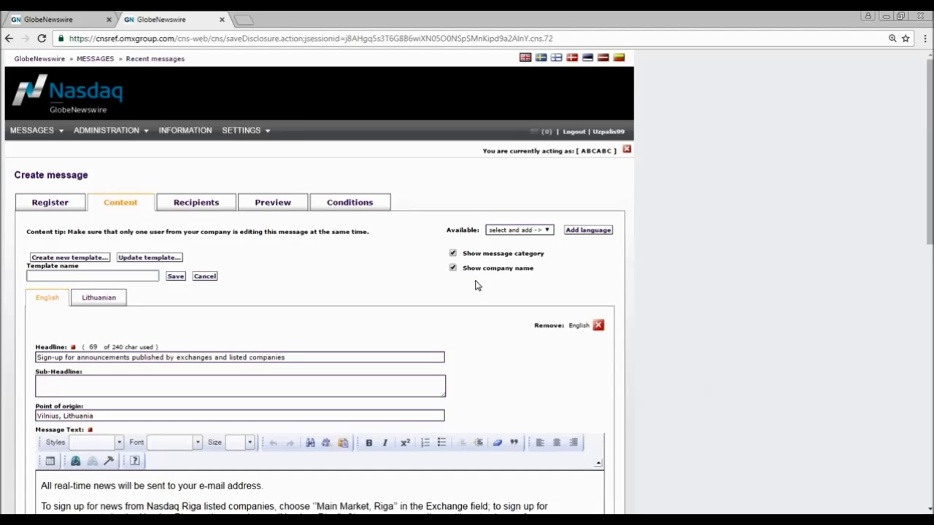
click(100, 301)
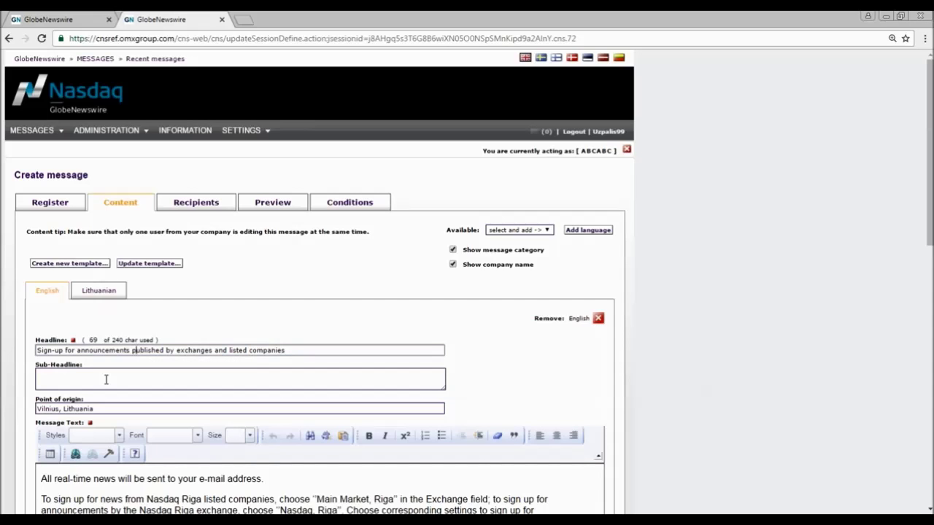
click(66, 408)
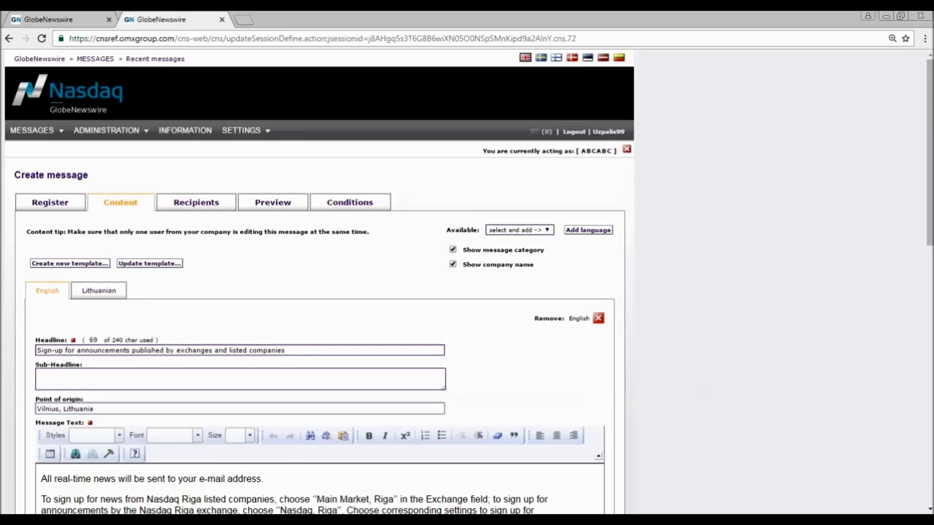
- Add the line "Text" to the English message body, between the sign-up sentence and the contact signature
scroll(71, 421, down, 2)
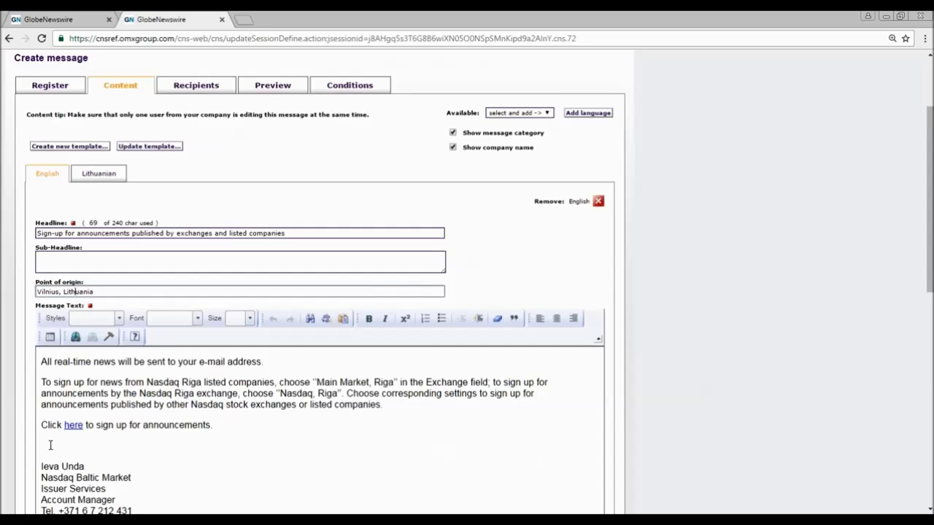
click(51, 445)
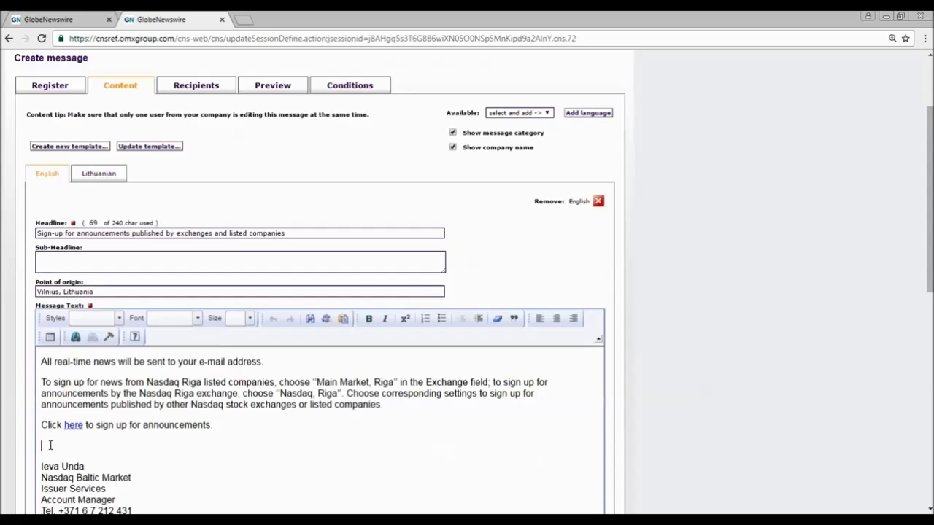
text(Text)
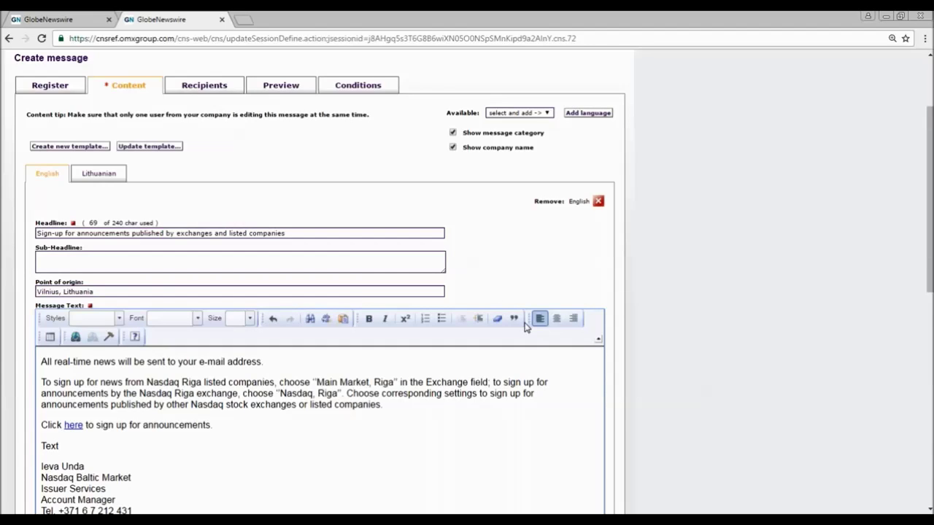
- Set the target of the "here" link in the message body to New Window (_blank)
double_click(75, 426)
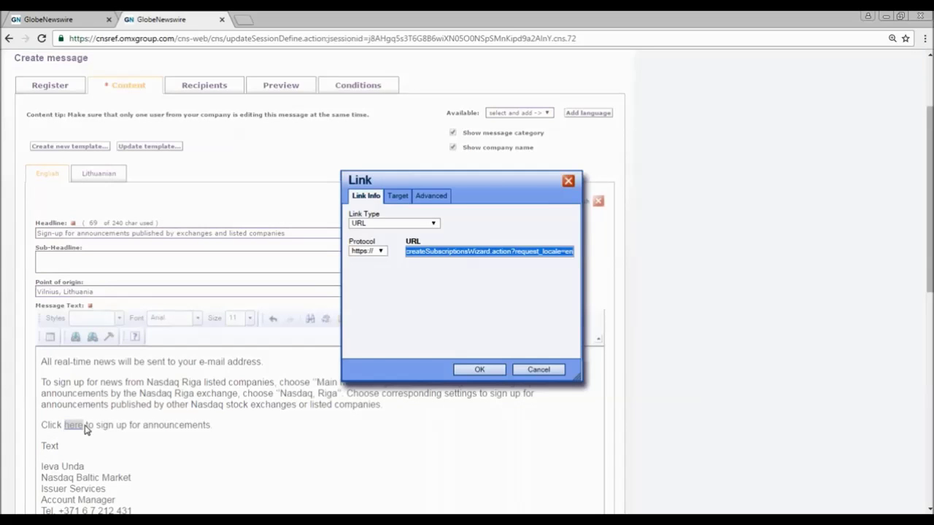
click(397, 197)
click(392, 224)
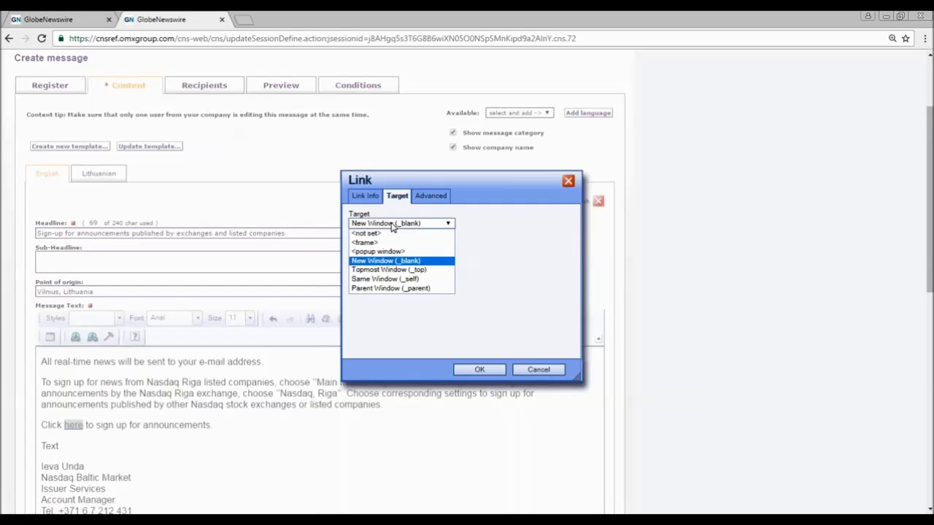
click(392, 260)
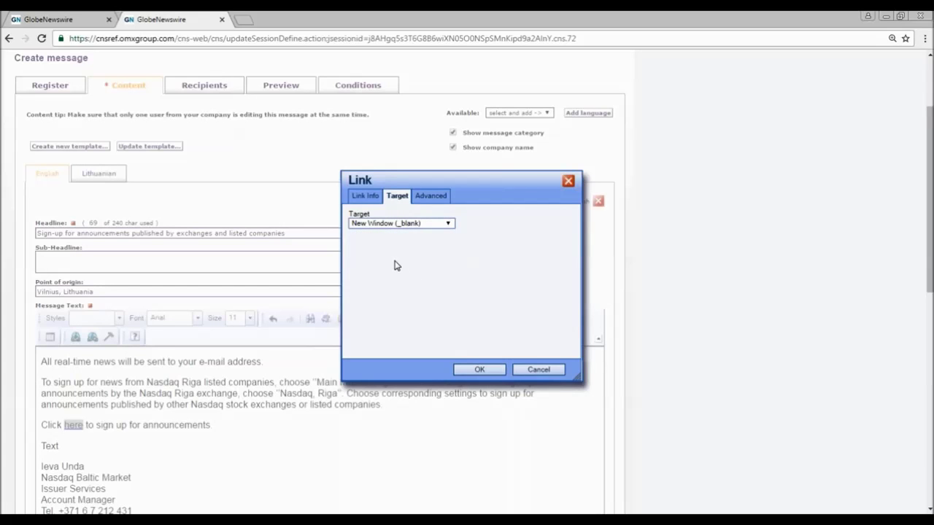
click(475, 368)
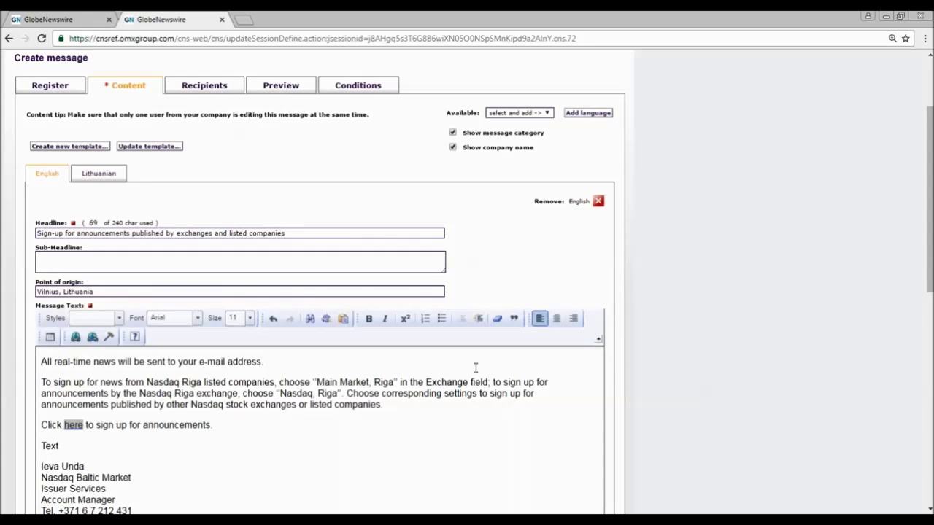
- Compare the contact details at the end of the message text with those in the Contacts field
scroll(476, 369, down, 2)
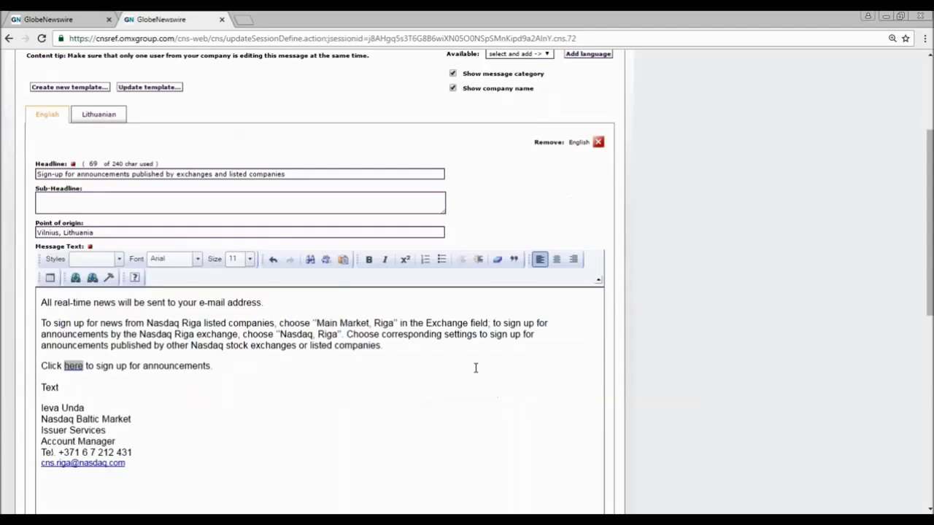
drag(42, 349, 141, 412)
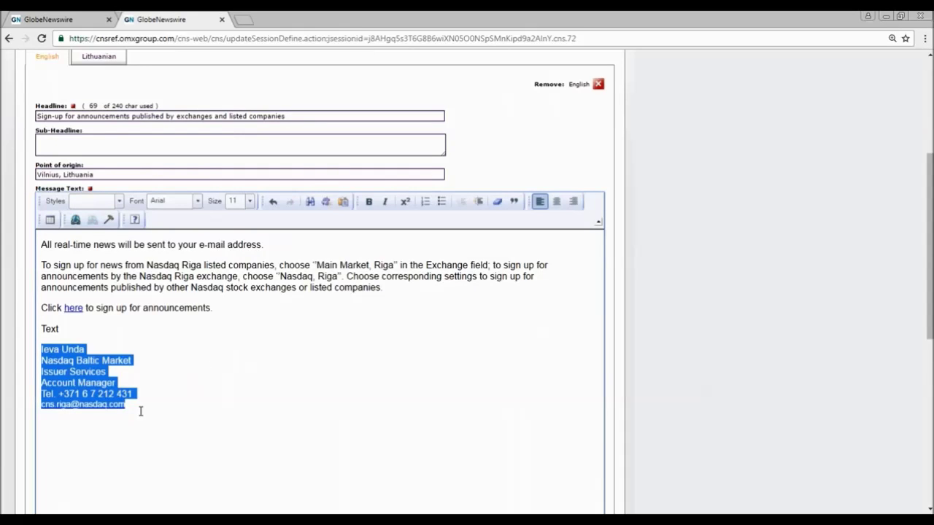
scroll(140, 411, down, 3)
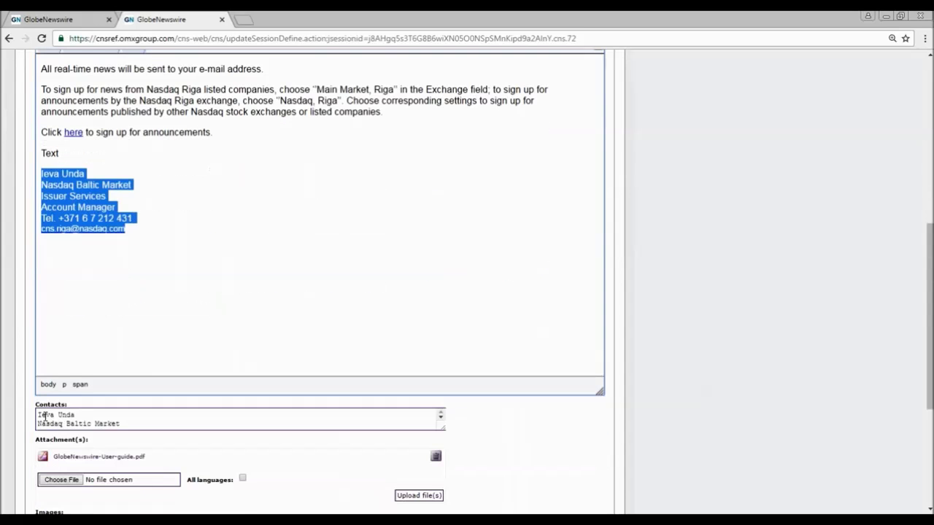
drag(40, 412, 161, 441)
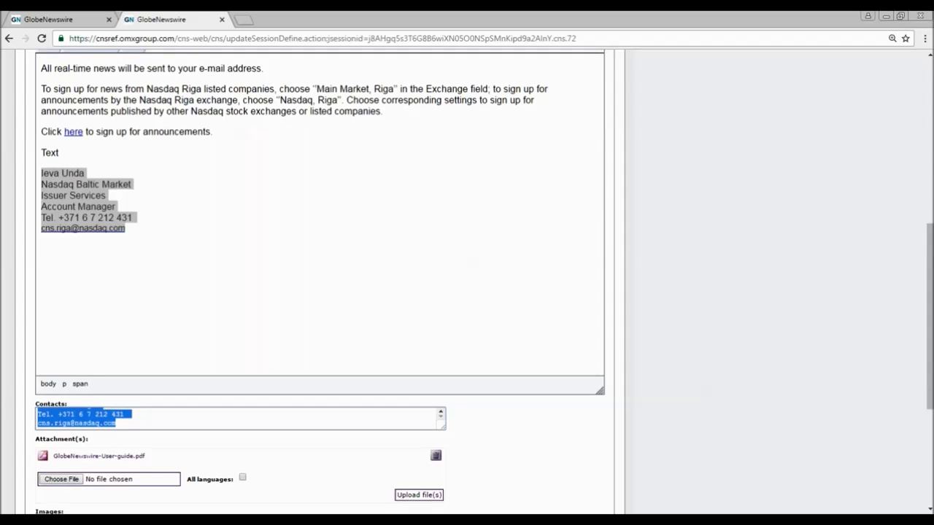
- Upload GlobeNewswire-User-guide.pdf as an attachment for all languages and save the message content
scroll(162, 419, down, 2)
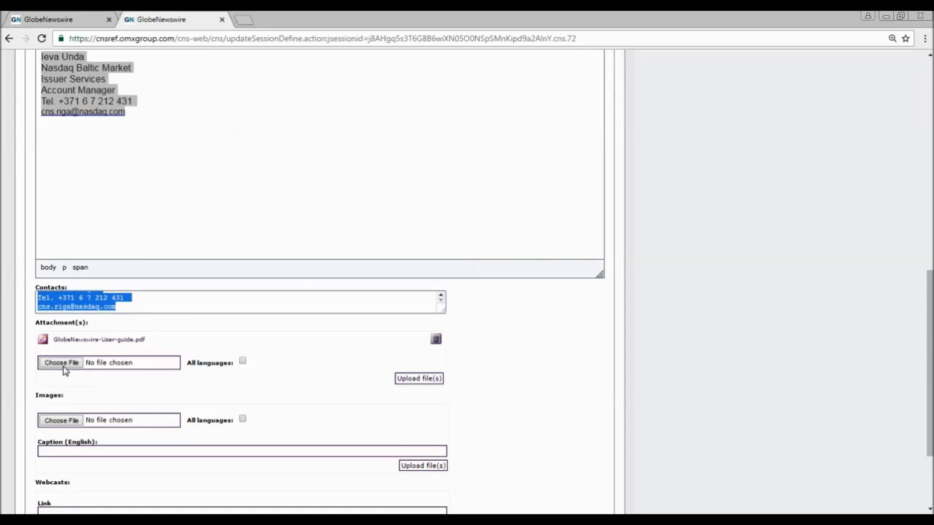
click(63, 364)
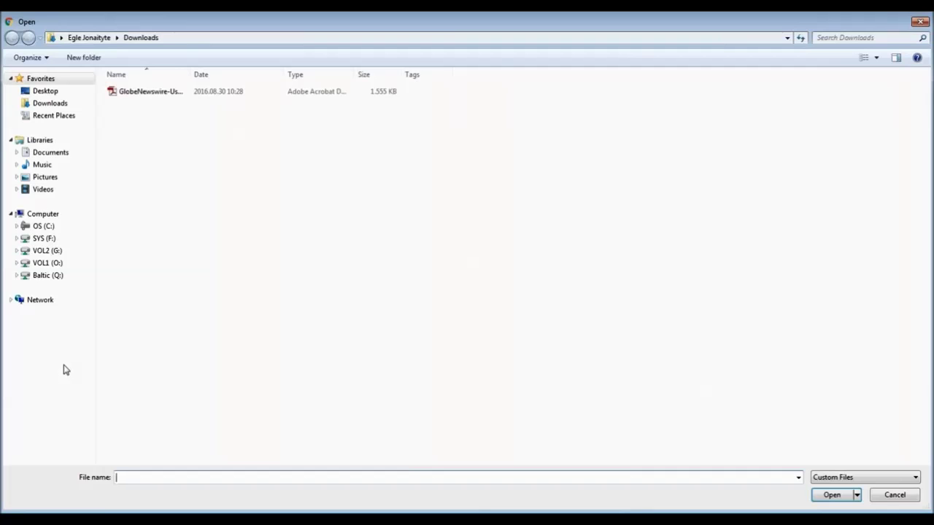
double_click(146, 95)
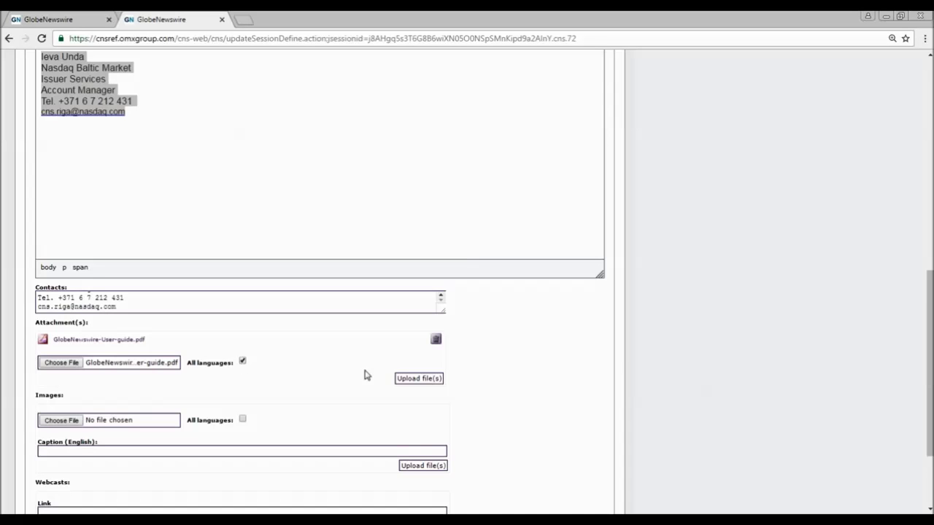
click(419, 379)
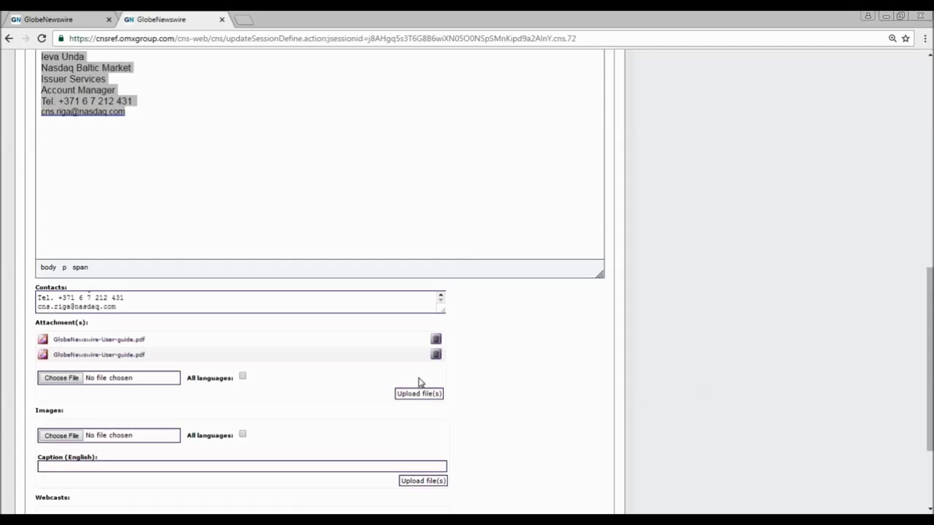
scroll(419, 382, down, 3)
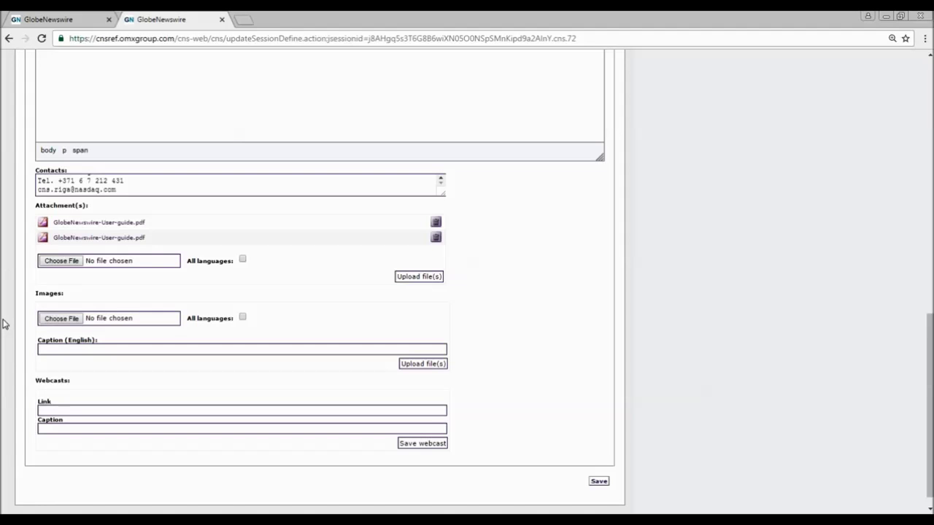
click(598, 482)
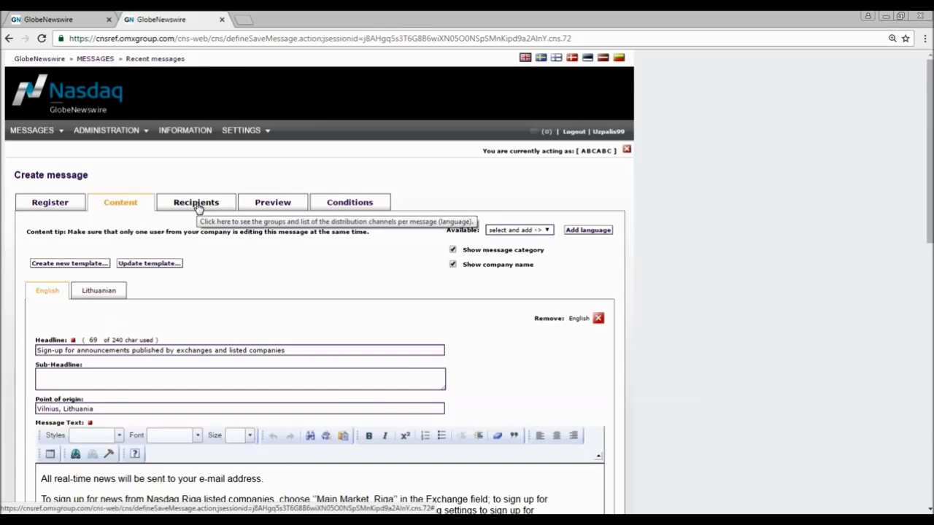
- Examine the message's distribution channels, the English distribution lists including the Nordic News Agencies group, and the company lists
click(197, 208)
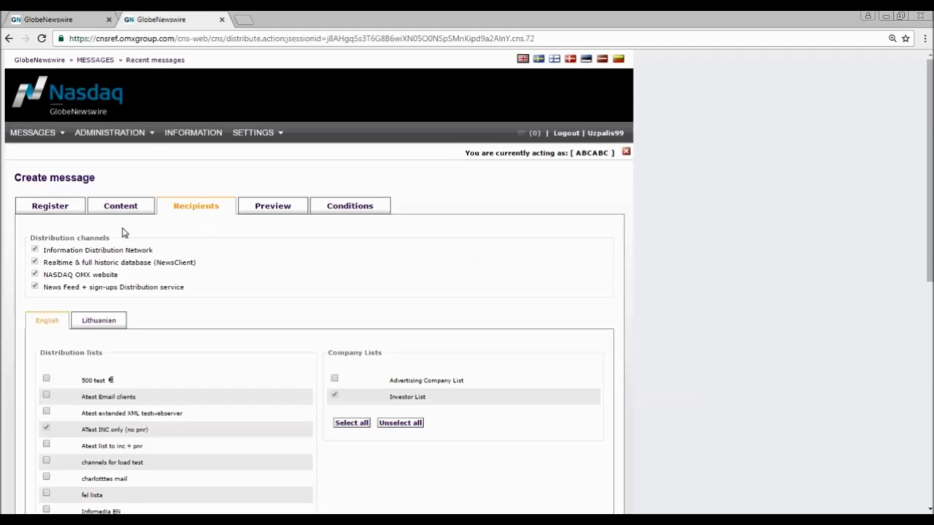
scroll(124, 232, down, 2)
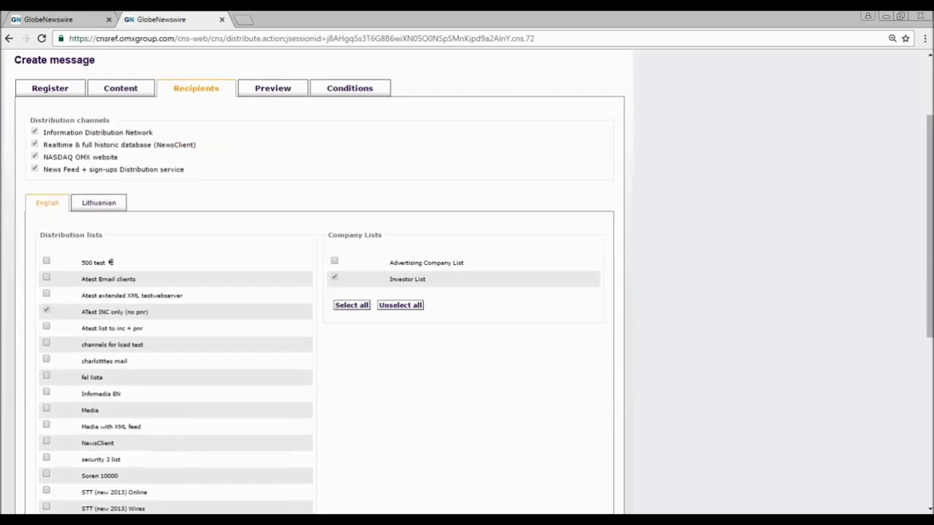
scroll(124, 228, down, 1)
scroll(124, 227, down, 2)
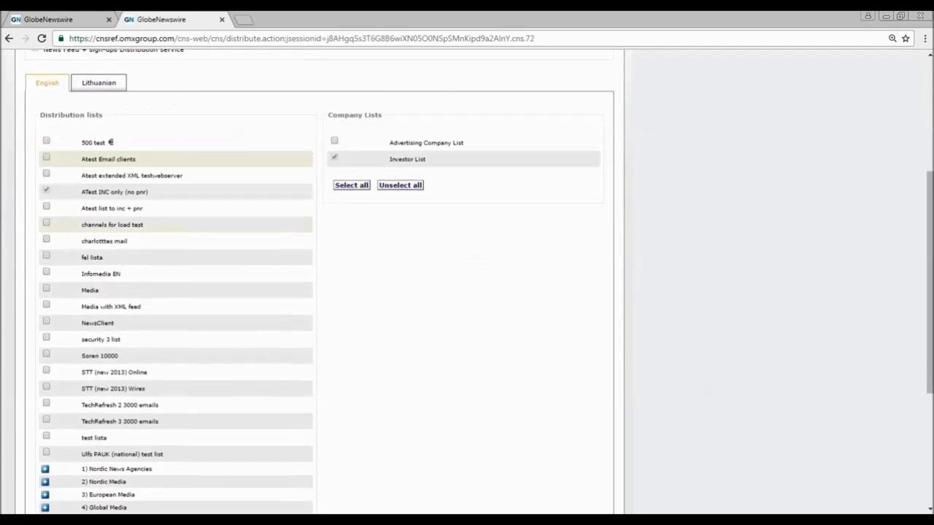
scroll(59, 338, down, 1)
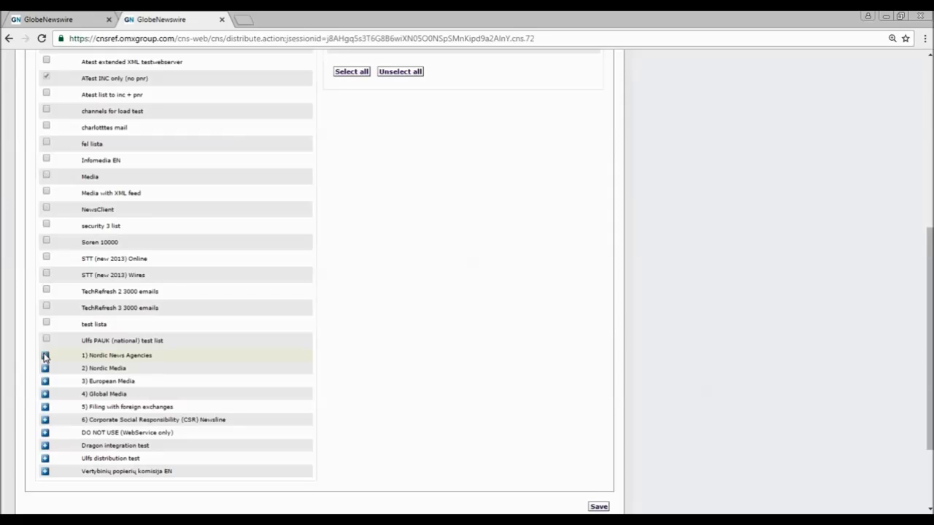
click(45, 356)
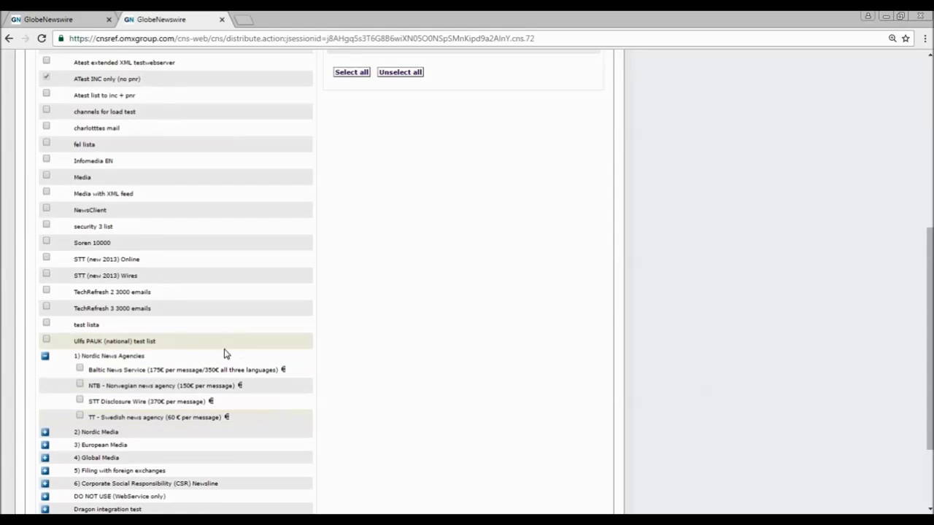
scroll(224, 352, up, 5)
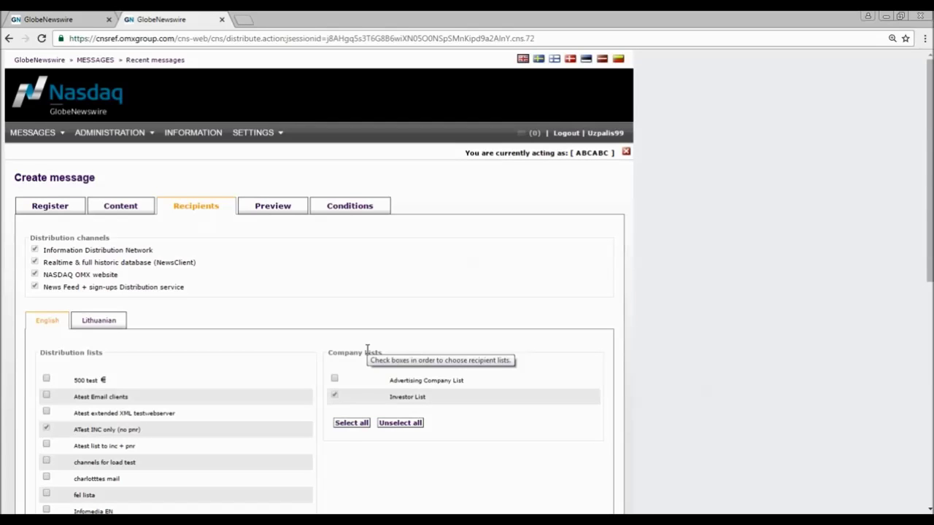
click(108, 136)
mouse_move(93, 170)
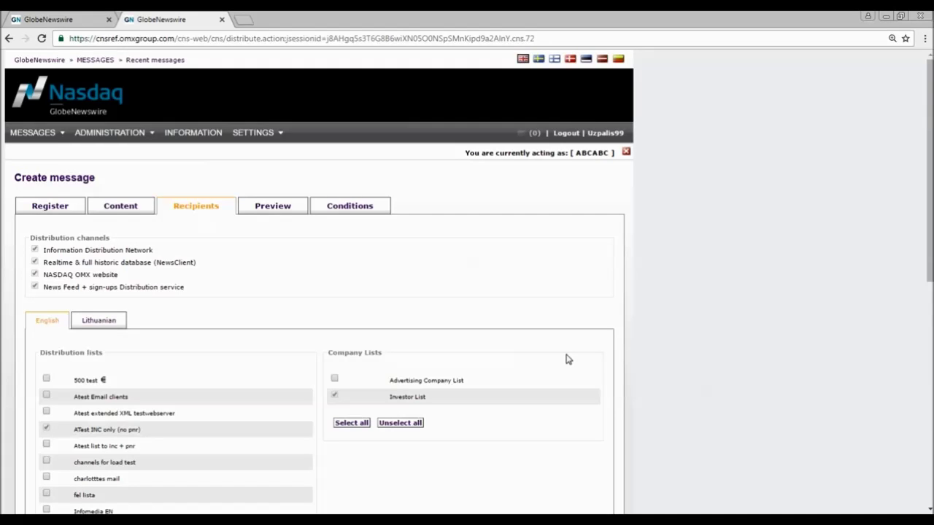
- Try selecting and deselecting the Advertising Company List and deselecting the Investor List for the English message
click(334, 379)
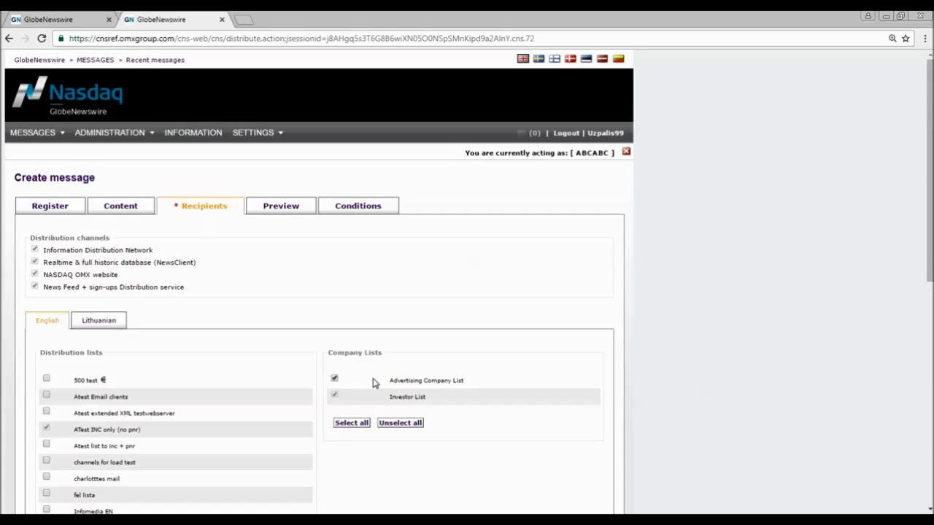
click(334, 378)
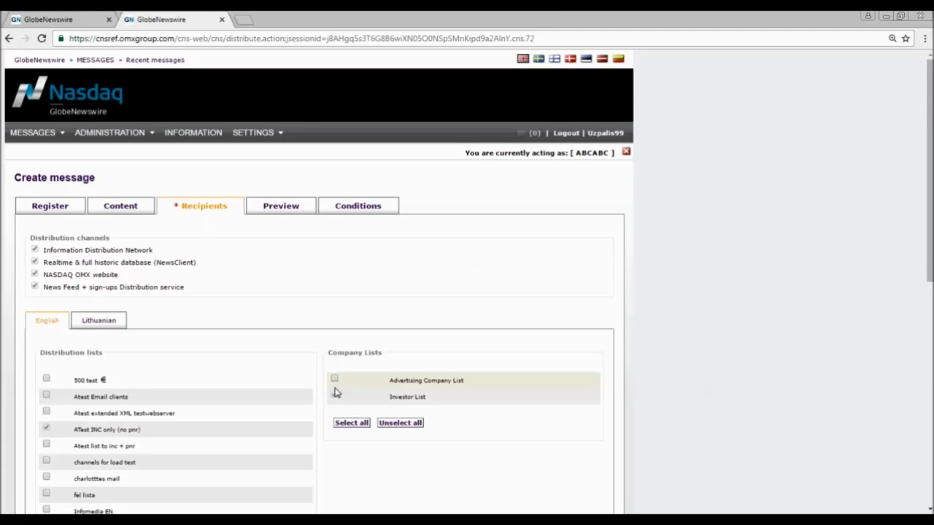
click(335, 397)
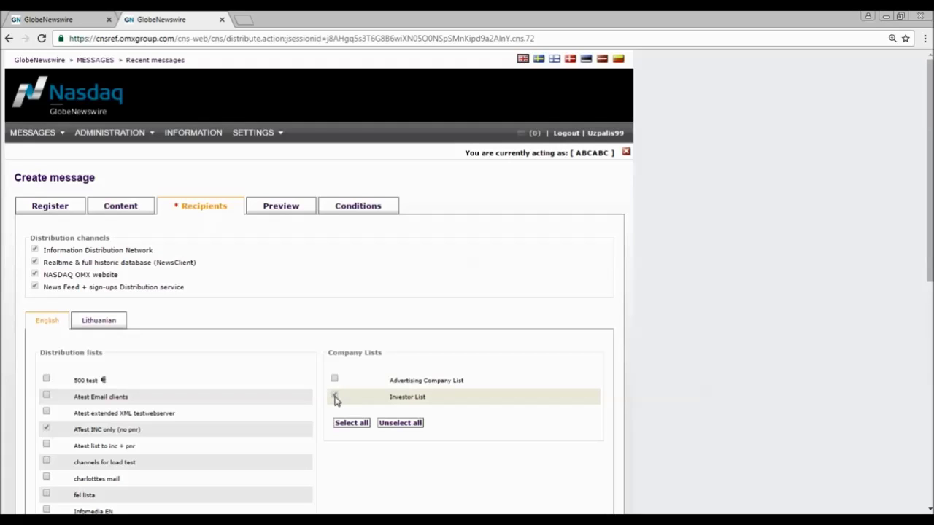
- Save the recipient settings and open the message preview
click(285, 208)
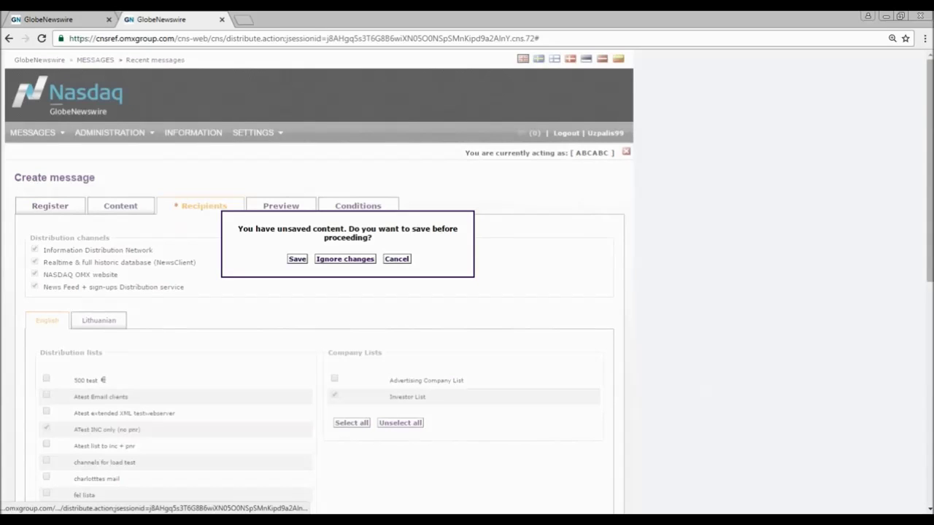
click(292, 261)
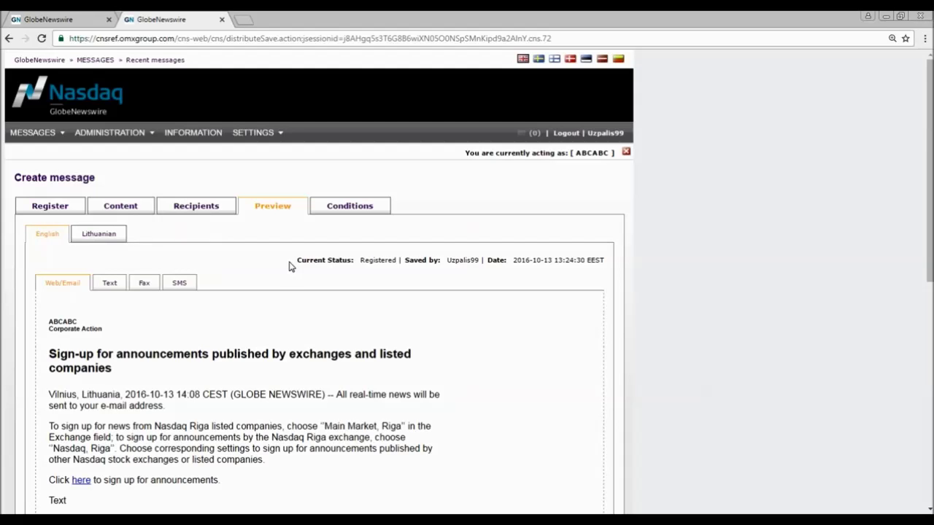
- Add three dots after the first sentence of the English message text, save the content and preview the message again
click(131, 210)
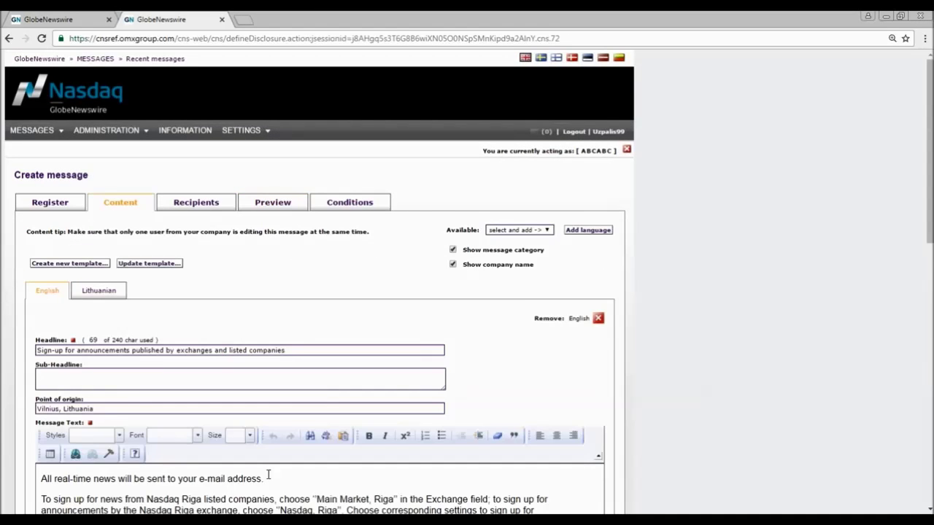
click(284, 481)
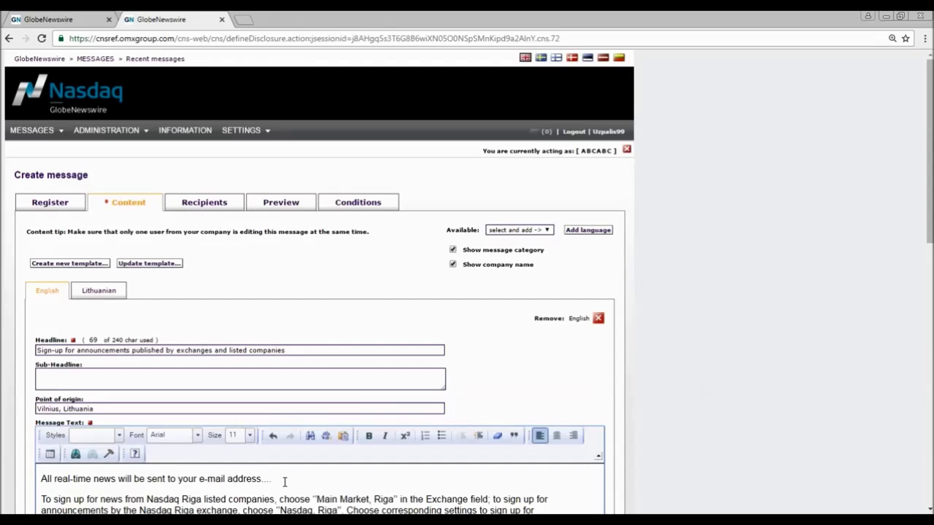
click(280, 208)
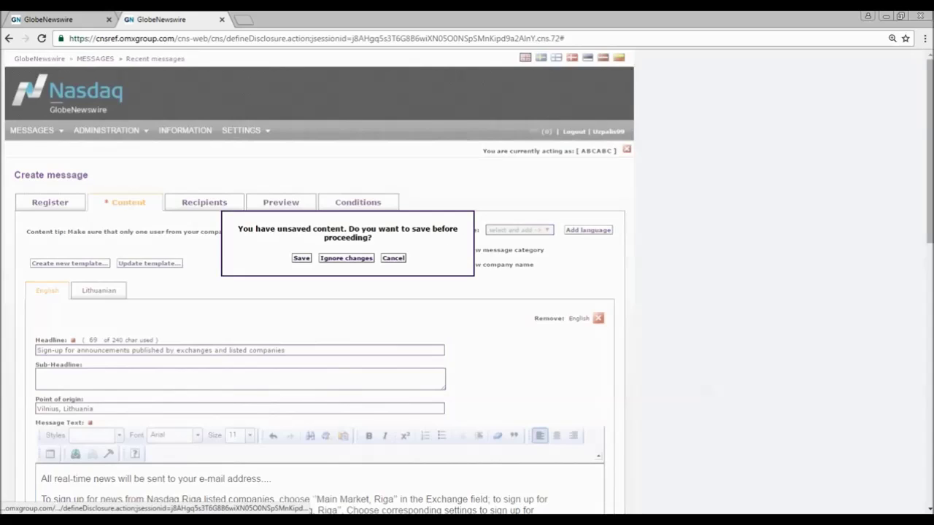
click(301, 259)
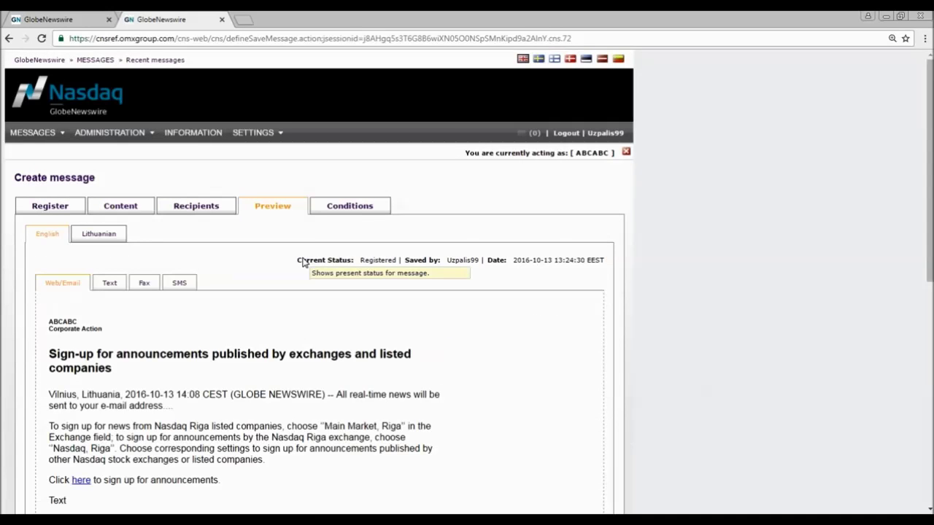
- In the message's publication conditions, confirm that the release has been double-checked and the time settings verified
click(350, 207)
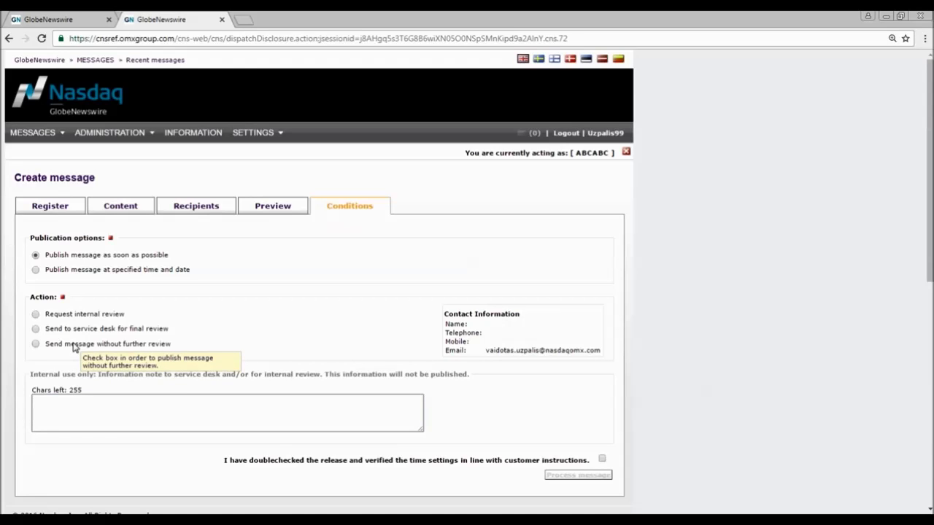
click(601, 458)
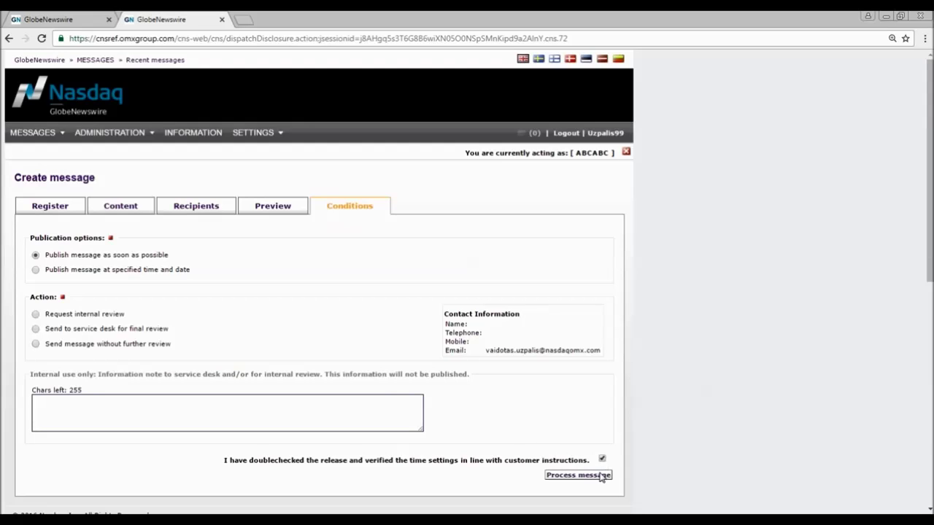